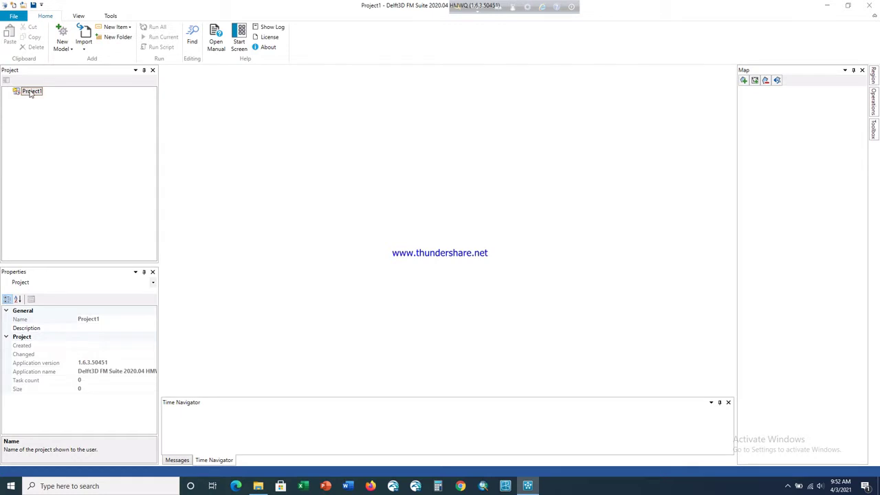
Add a Flow Flexible Mesh Model named FlowFM to Project1
{"action": "right_click", "coordinate": [30, 94]}
{"action": "mouse_move", "coordinate": [51, 96]}
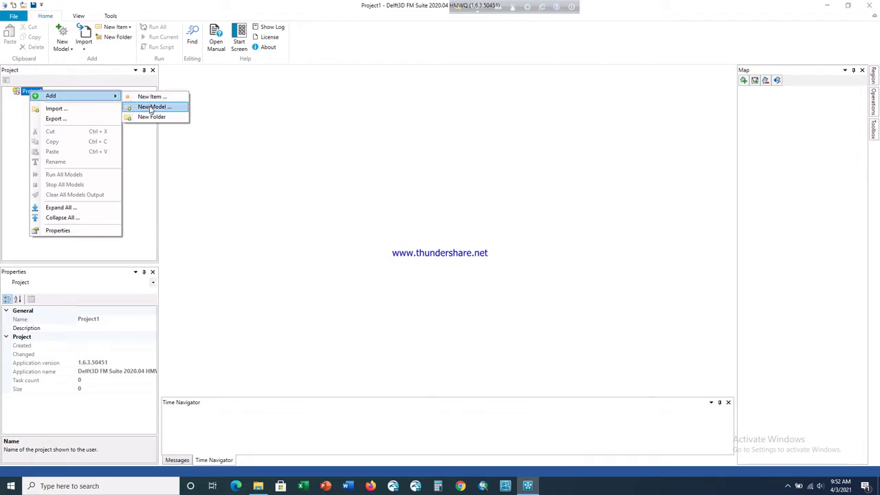
{"action": "left_click", "coordinate": [18, 101]}
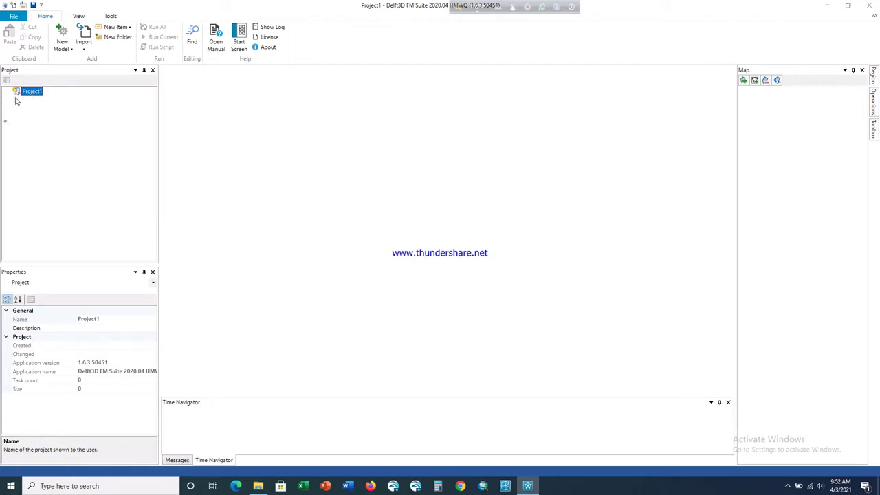
{"action": "right_click", "coordinate": [28, 95]}
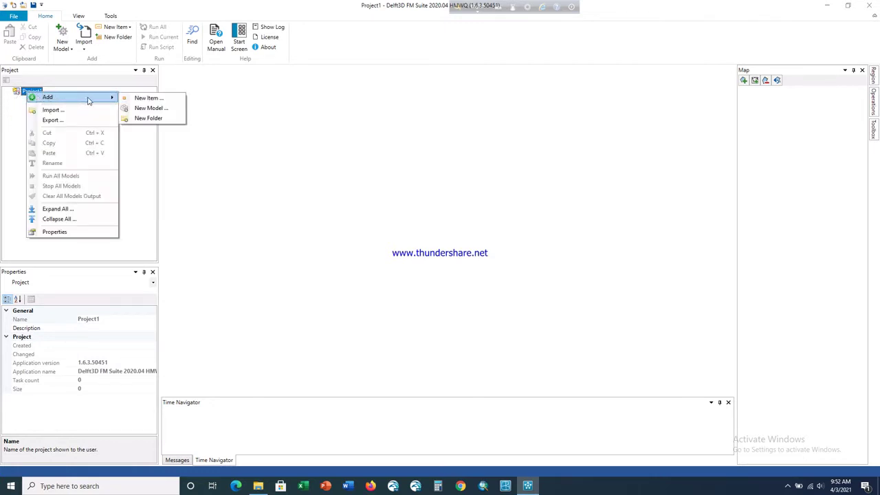
{"action": "left_click", "coordinate": [127, 107]}
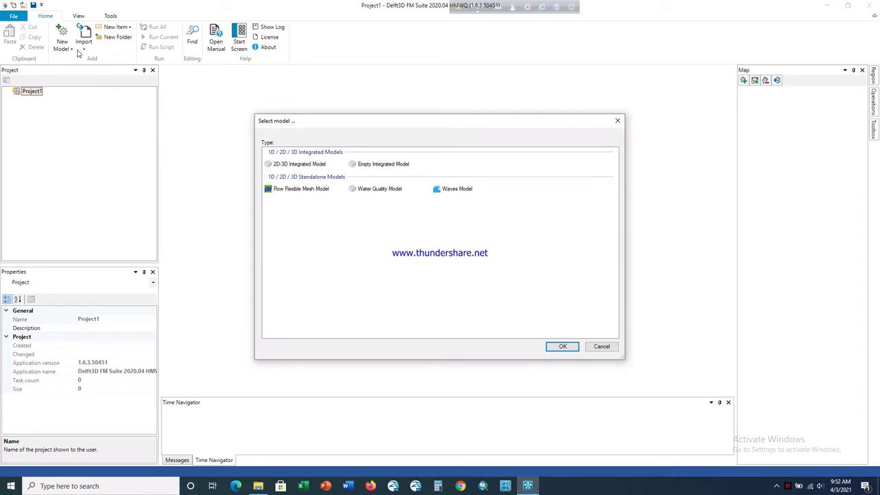
{"action": "left_click", "coordinate": [308, 193]}
{"action": "left_click", "coordinate": [576, 346]}
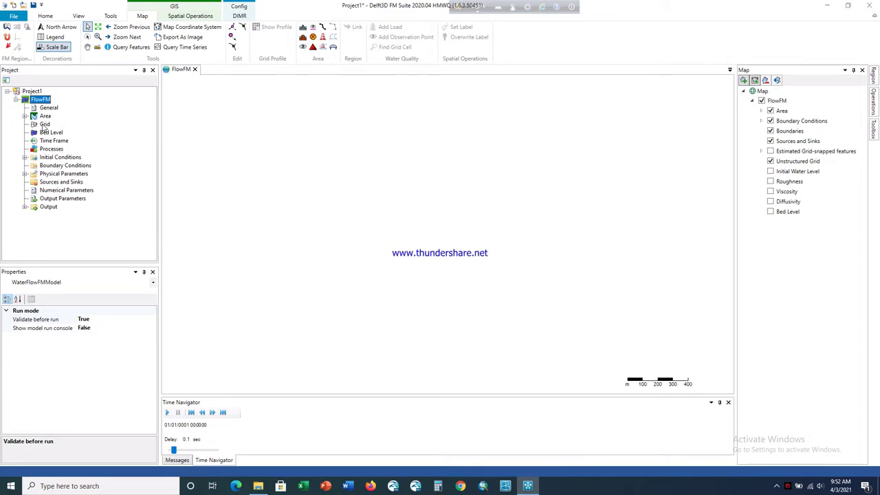
Import the Tutorial_net grid from the test folder into the FlowFM Grid
{"action": "right_click", "coordinate": [45, 125]}
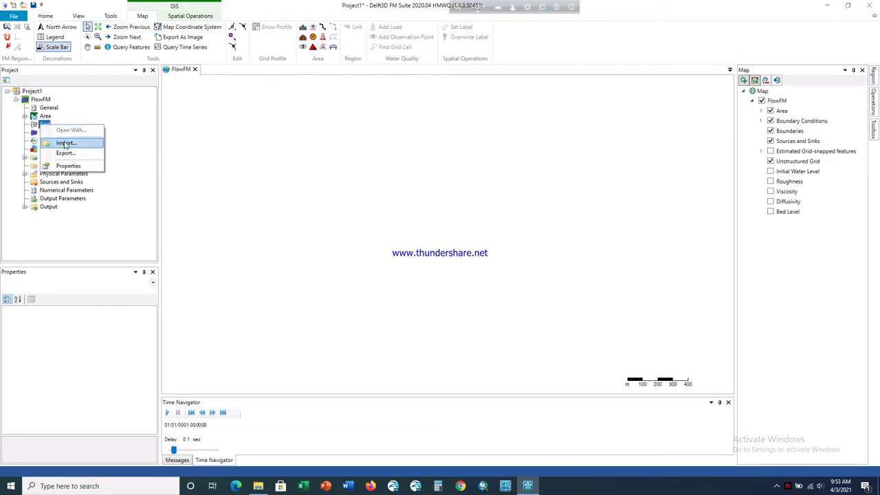
{"action": "left_click", "coordinate": [63, 143]}
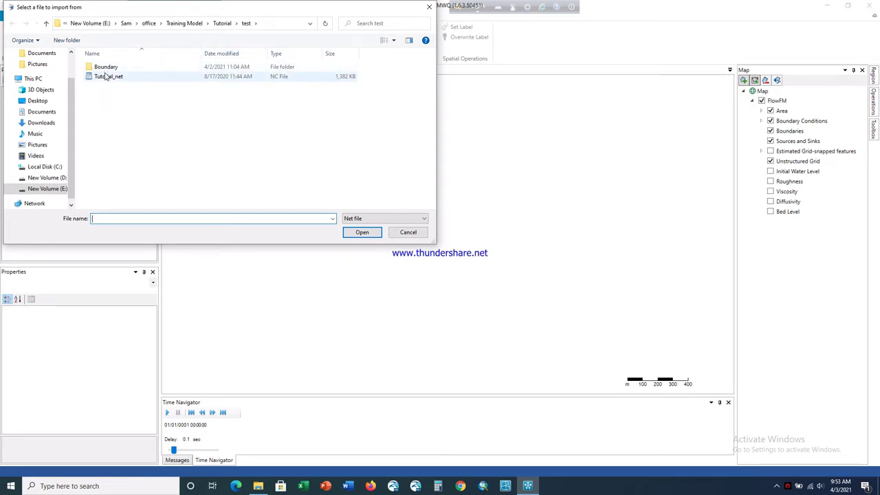
{"action": "left_click", "coordinate": [107, 77]}
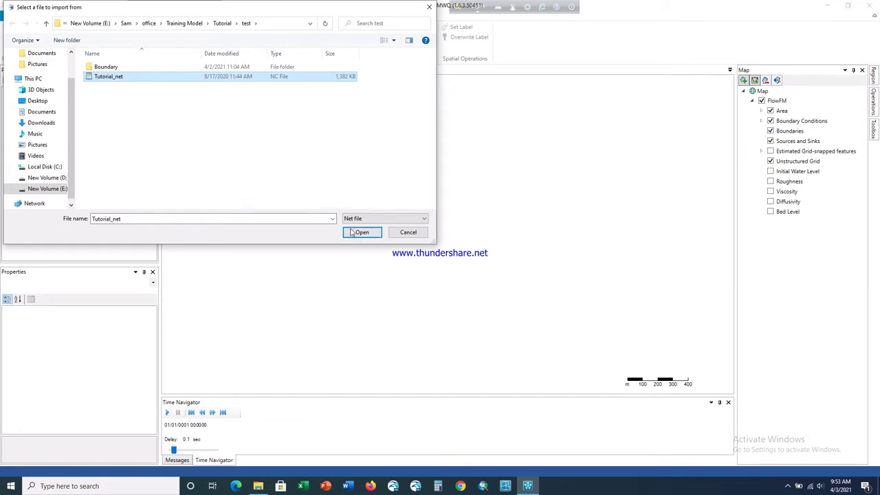
{"action": "left_click", "coordinate": [357, 234]}
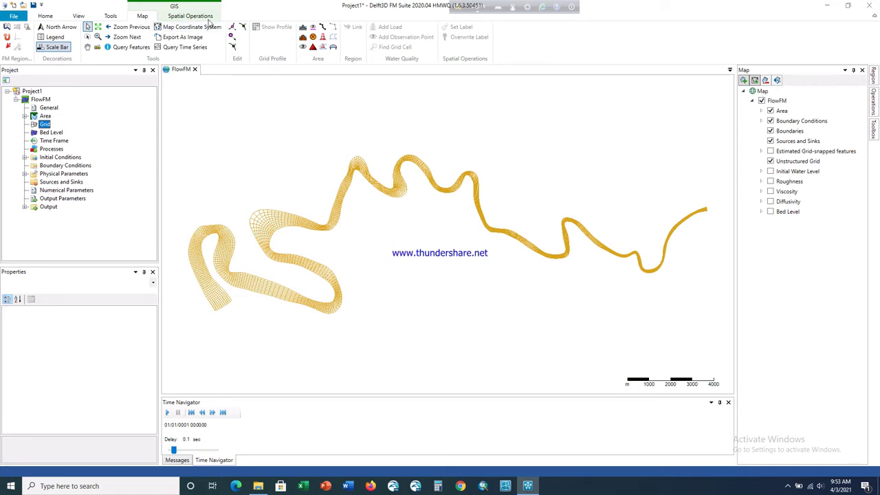
Choose Bed Level as the layer for spatial operations
{"action": "left_click", "coordinate": [204, 15]}
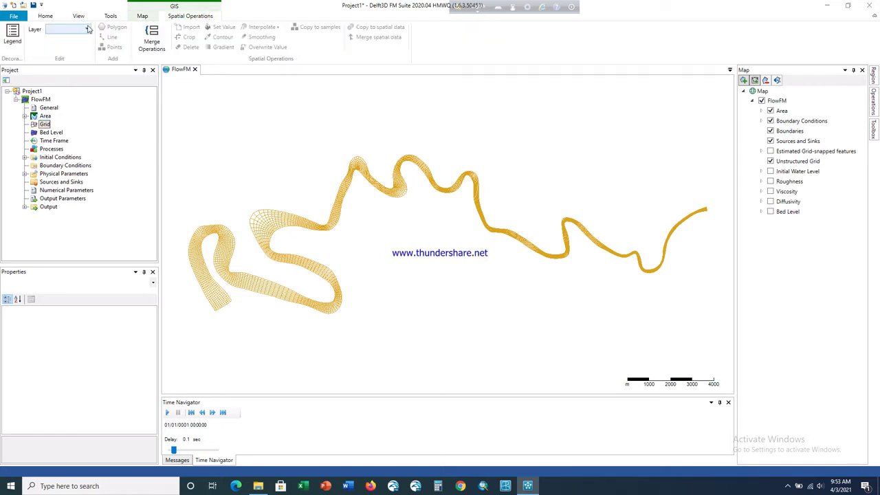
{"action": "left_click", "coordinate": [88, 31]}
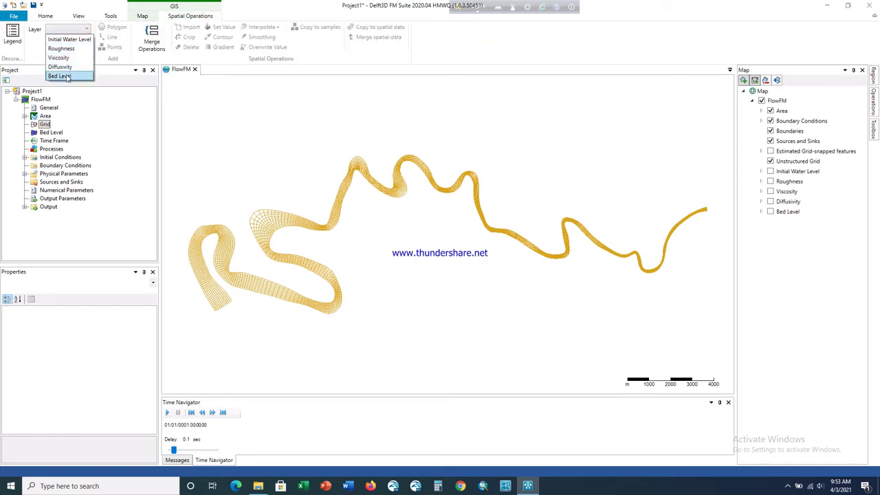
{"action": "left_click", "coordinate": [62, 76]}
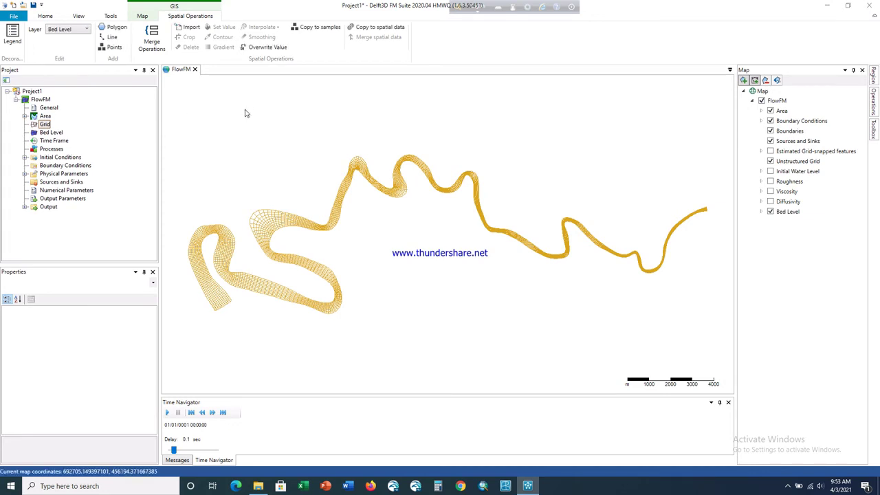
Import the Sangu_2018.xyz samples from the test folder without coordinate transformation
{"action": "left_click", "coordinate": [189, 28]}
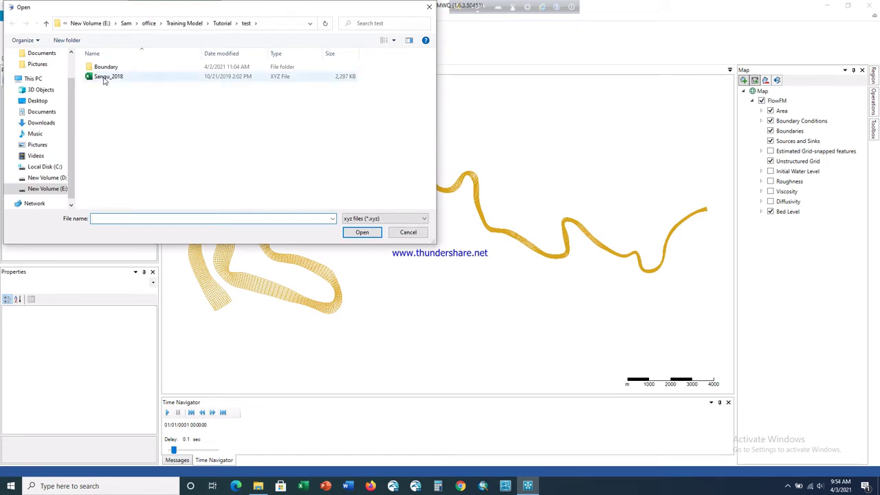
{"action": "left_click", "coordinate": [222, 22]}
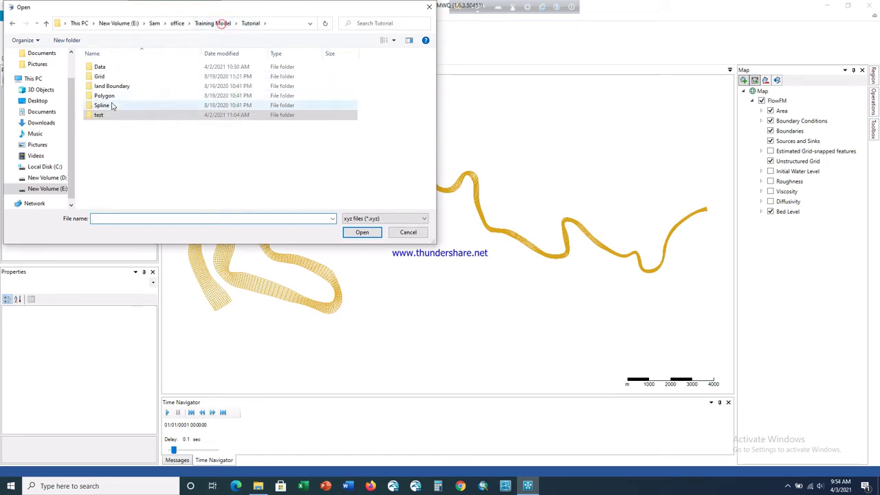
{"action": "double_click", "coordinate": [102, 115]}
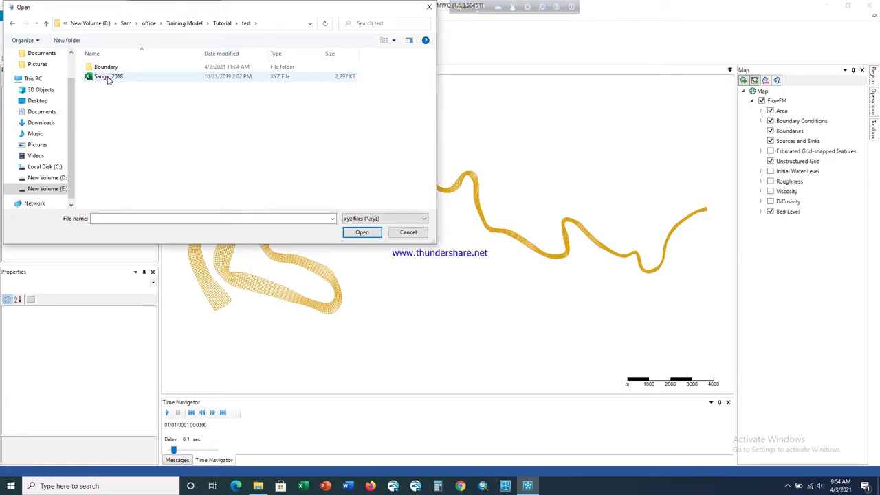
{"action": "left_click", "coordinate": [107, 77]}
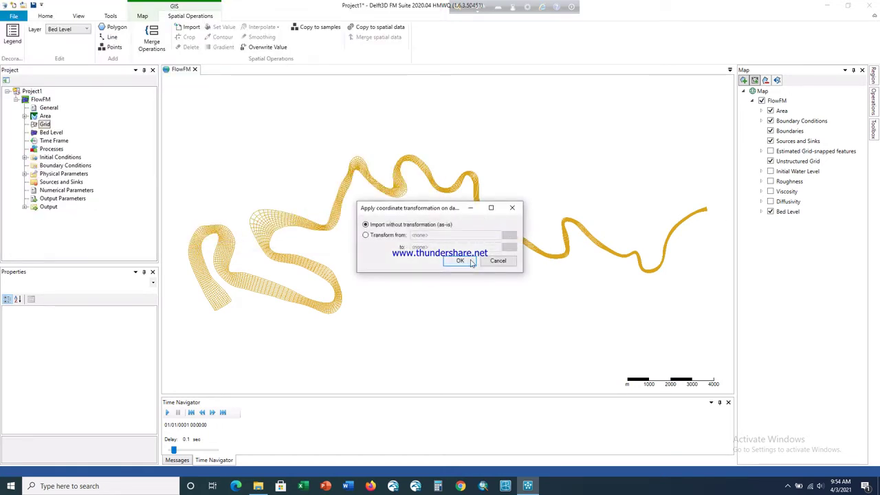
{"action": "left_click", "coordinate": [464, 263]}
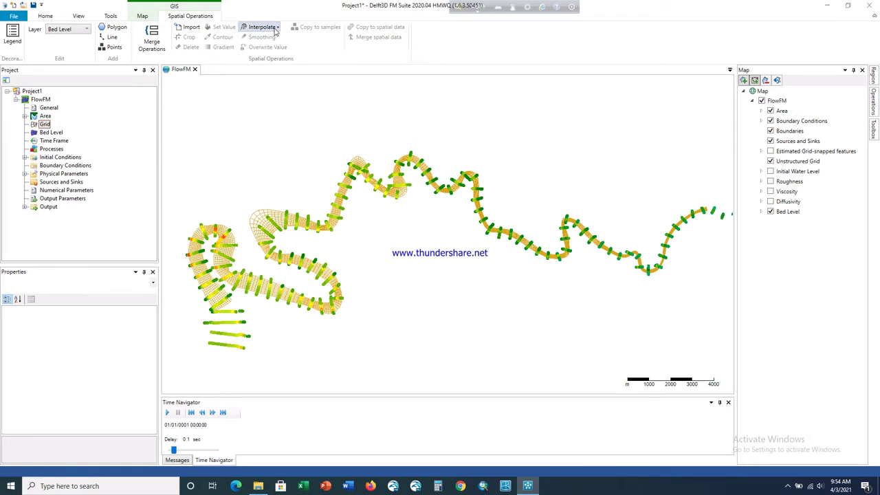
Interpolate bed level from the samples by triangulation with the Overwrite pointwise operation
{"action": "left_click", "coordinate": [276, 29]}
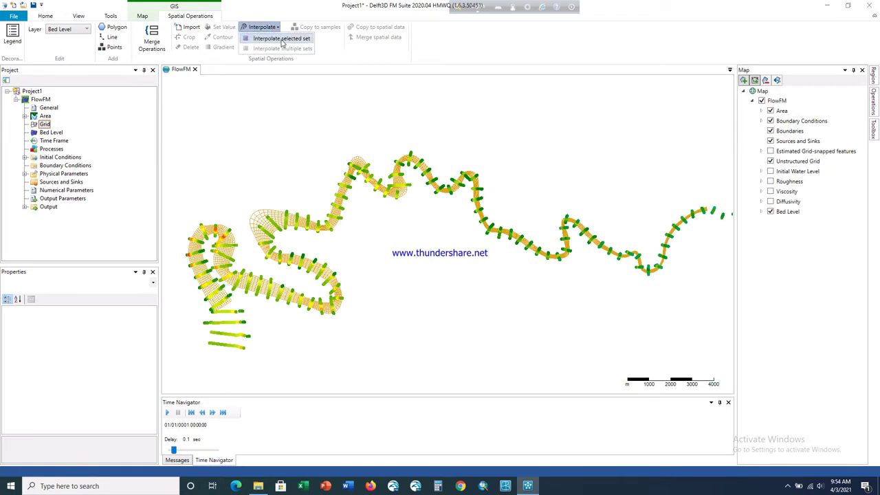
{"action": "left_click", "coordinate": [281, 39]}
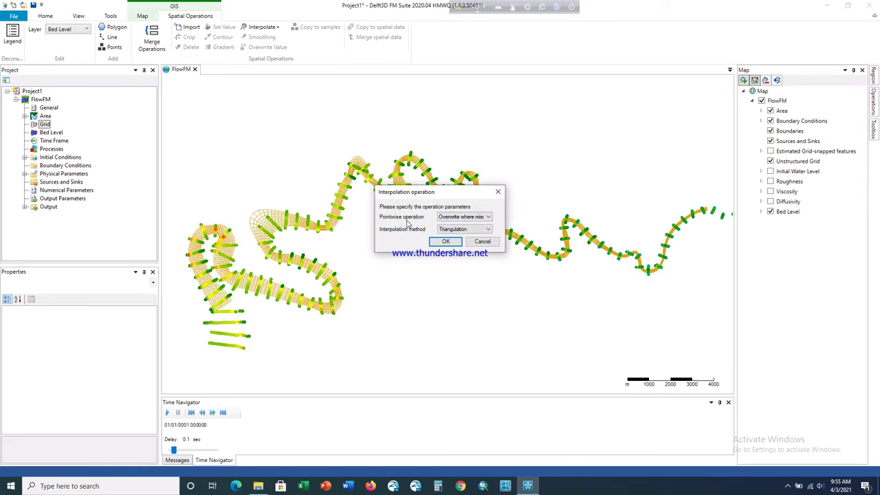
{"action": "left_click", "coordinate": [475, 219]}
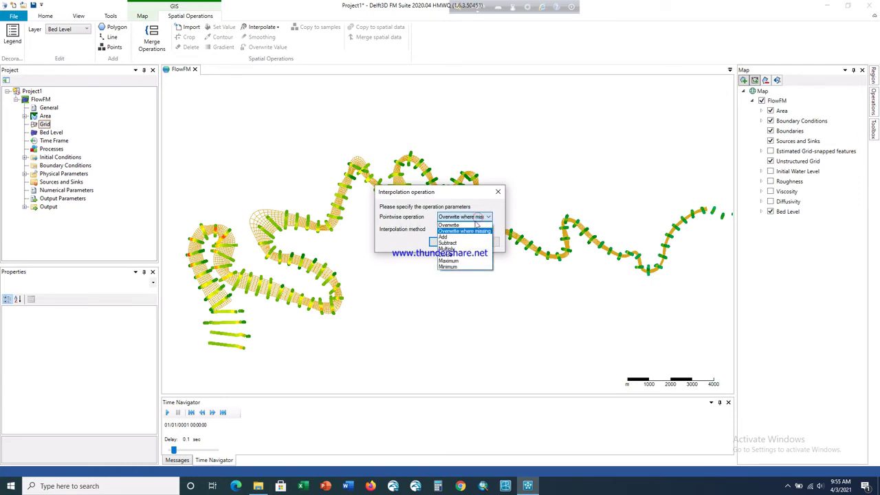
{"action": "left_click", "coordinate": [472, 225]}
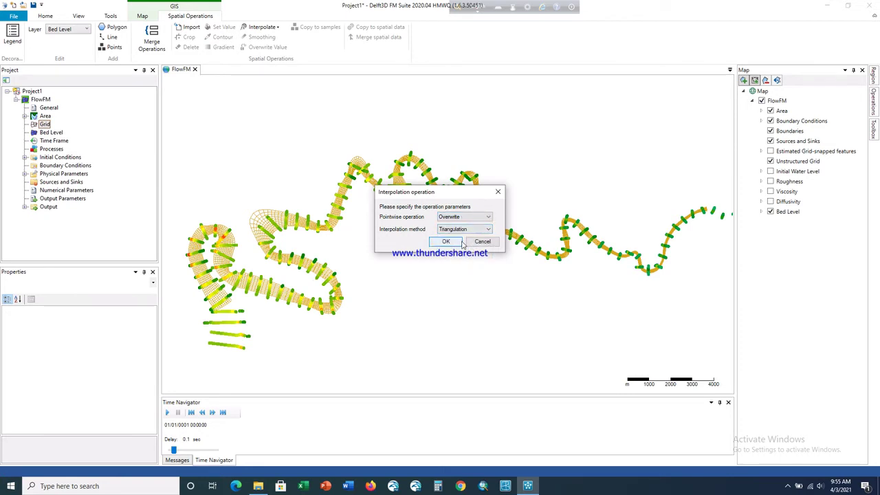
{"action": "left_click", "coordinate": [446, 242]}
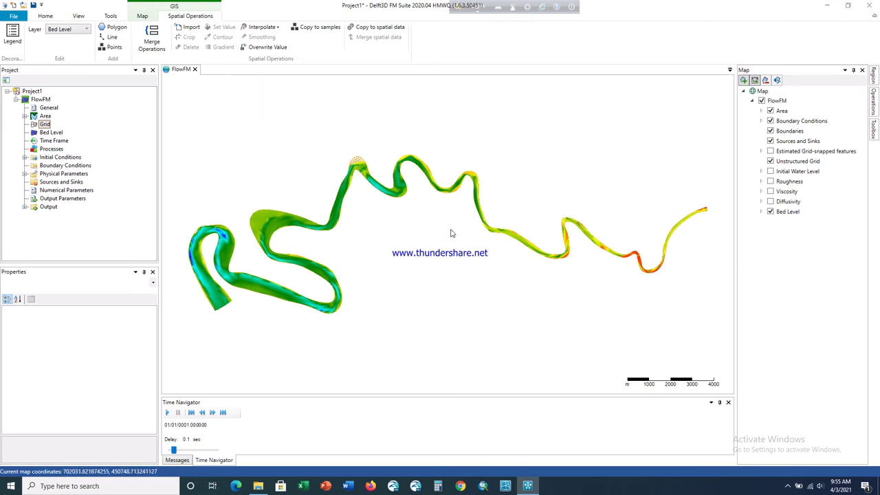
{"action": "scroll", "coordinate": [646, 268], "scroll_direction": "up", "scroll_amount": 3}
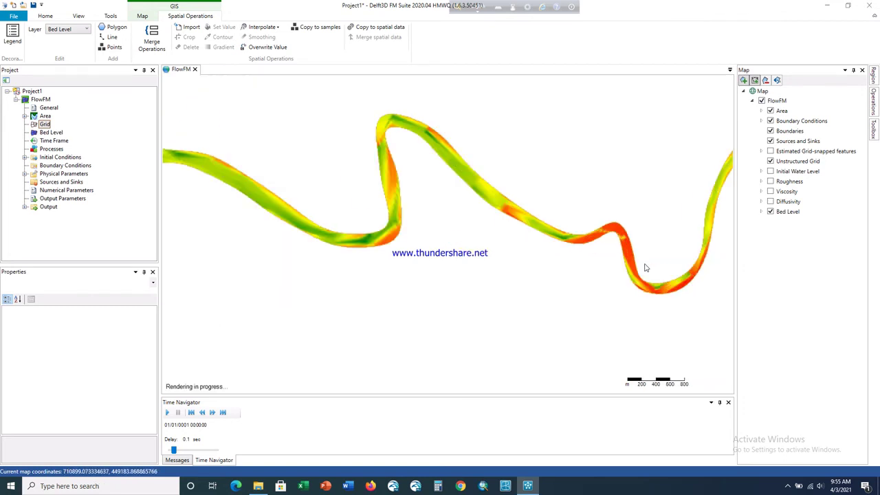
{"action": "scroll", "coordinate": [646, 268], "scroll_direction": "down", "scroll_amount": 2}
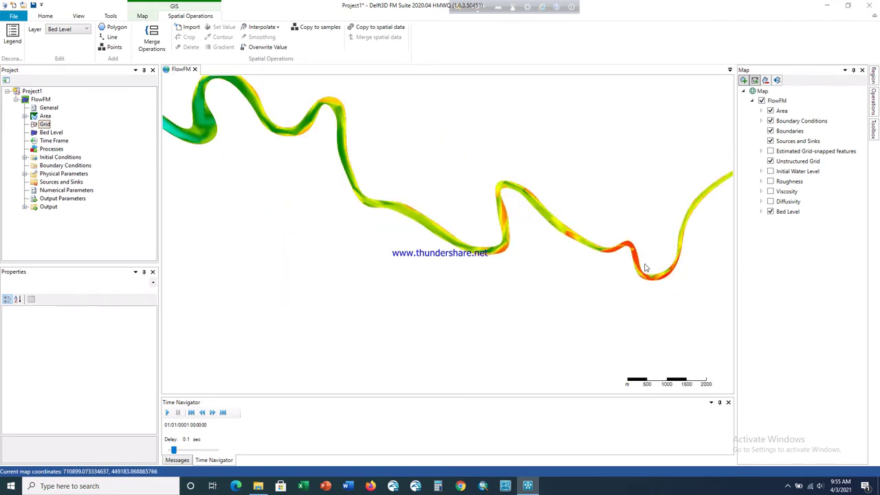
{"action": "scroll", "coordinate": [646, 268], "scroll_direction": "down", "scroll_amount": 1}
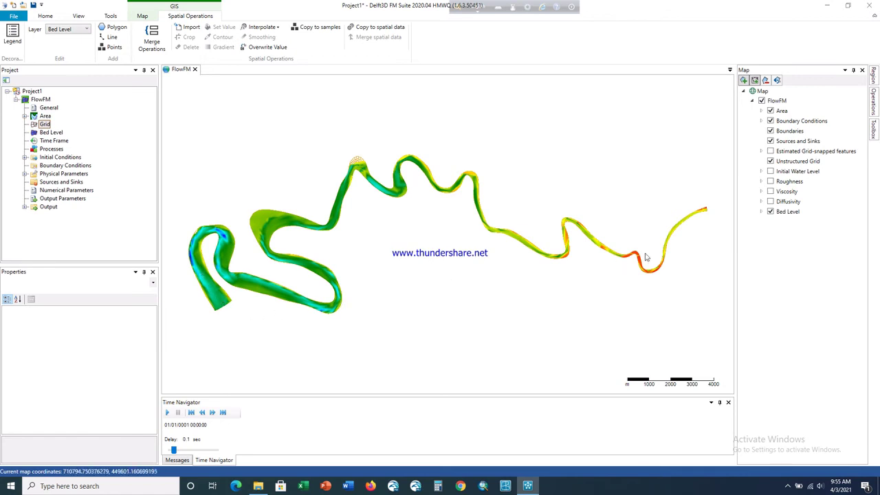
Expand Bed Level, Interpolate 1 and output to show the 8.711 to -15.83 legend
{"action": "left_click", "coordinate": [761, 212]}
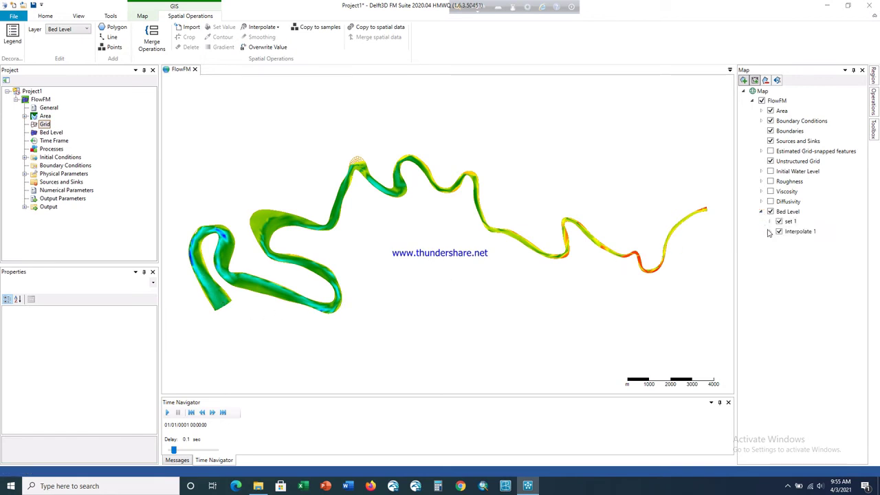
{"action": "left_click", "coordinate": [769, 231]}
{"action": "left_click", "coordinate": [779, 272]}
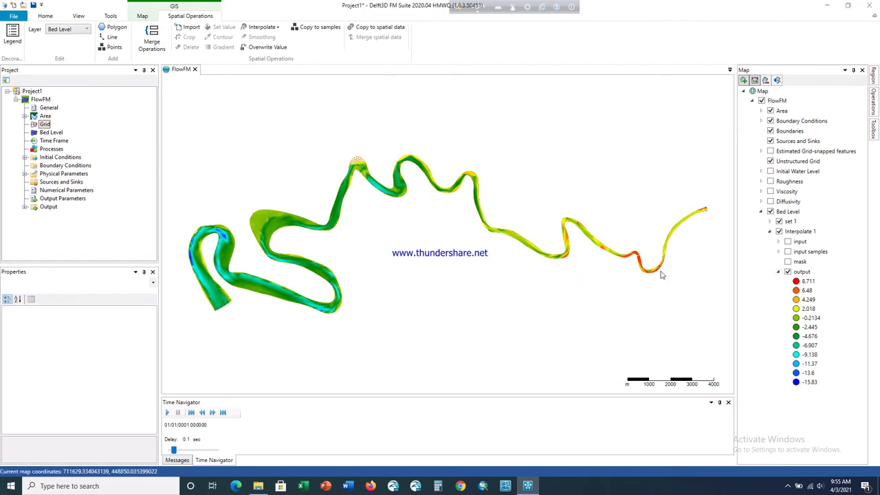
Zoom into a river bend where outer-tip cells lack interpolated bed levels
{"action": "scroll", "coordinate": [647, 275], "scroll_direction": "up", "scroll_amount": 2}
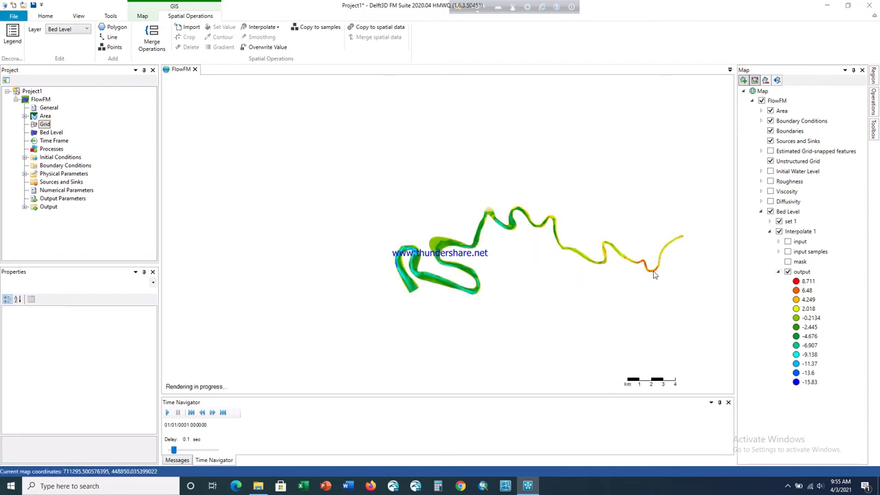
{"action": "scroll", "coordinate": [622, 239], "scroll_direction": "down", "scroll_amount": 2}
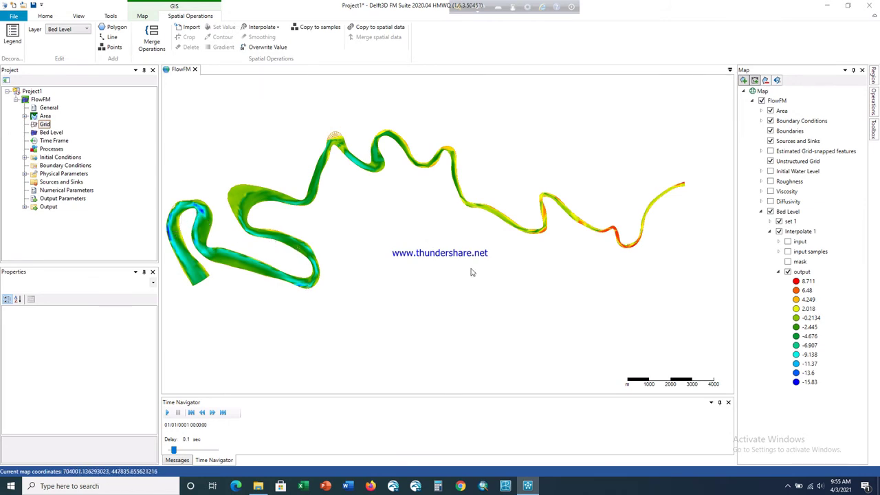
{"action": "scroll", "coordinate": [471, 272], "scroll_direction": "up", "scroll_amount": 1}
{"action": "scroll", "coordinate": [471, 272], "scroll_direction": "down", "scroll_amount": 1}
{"action": "scroll", "coordinate": [413, 251], "scroll_direction": "down", "scroll_amount": 1}
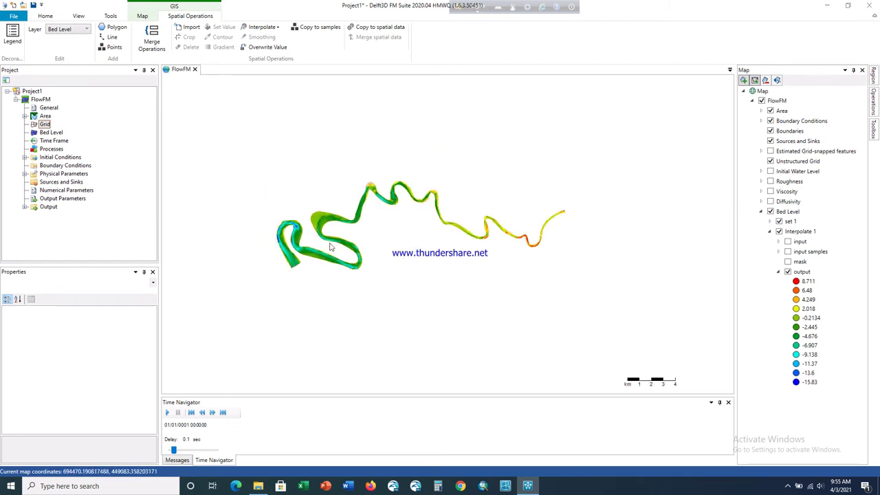
{"action": "scroll", "coordinate": [334, 247], "scroll_direction": "up", "scroll_amount": 1}
{"action": "scroll", "coordinate": [352, 230], "scroll_direction": "down", "scroll_amount": 1}
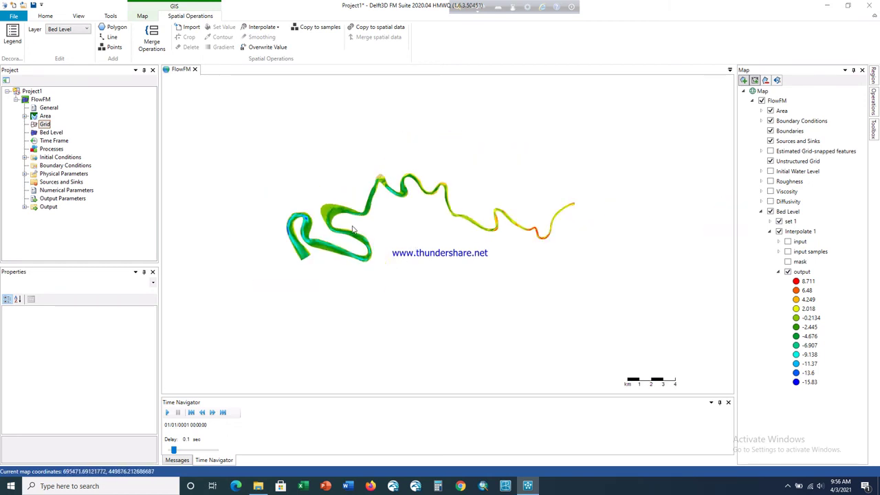
{"action": "scroll", "coordinate": [500, 232], "scroll_direction": "up", "scroll_amount": 1}
{"action": "scroll", "coordinate": [498, 235], "scroll_direction": "down", "scroll_amount": 1}
{"action": "scroll", "coordinate": [386, 177], "scroll_direction": "up", "scroll_amount": 1}
{"action": "scroll", "coordinate": [387, 177], "scroll_direction": "up", "scroll_amount": 1}
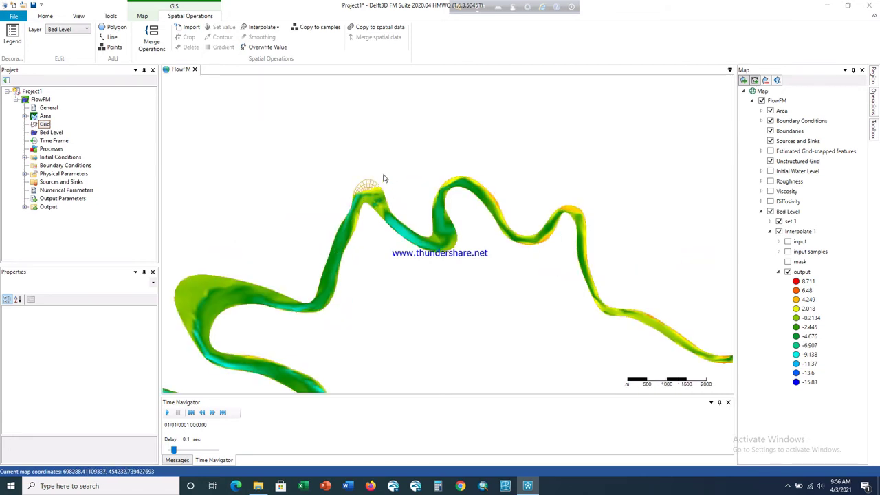
{"action": "scroll", "coordinate": [359, 196], "scroll_direction": "up", "scroll_amount": 1}
{"action": "scroll", "coordinate": [358, 196], "scroll_direction": "up", "scroll_amount": 1}
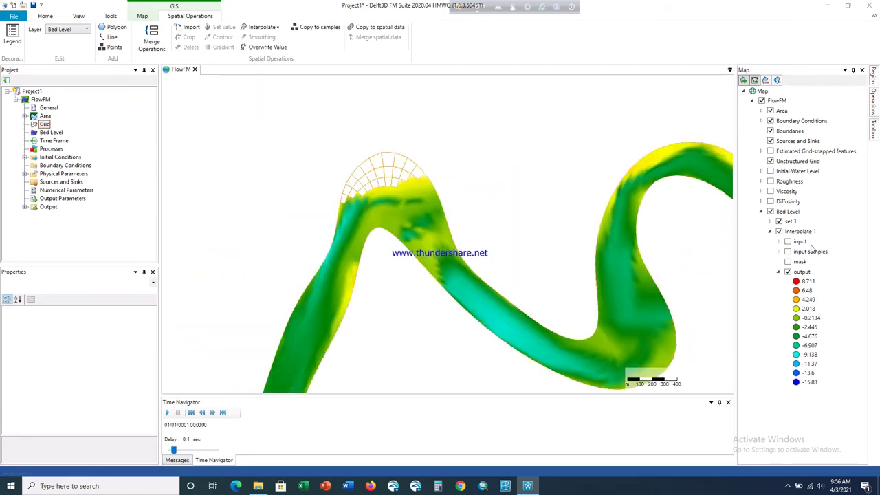
Expand the input samples legend (27.49 to -19.3) and show the samples on the map
{"action": "left_click", "coordinate": [779, 242]}
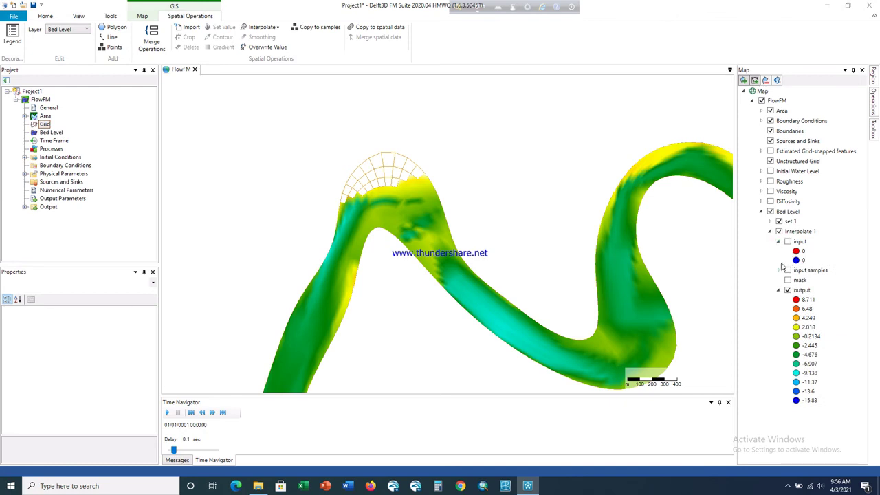
{"action": "left_click", "coordinate": [778, 270]}
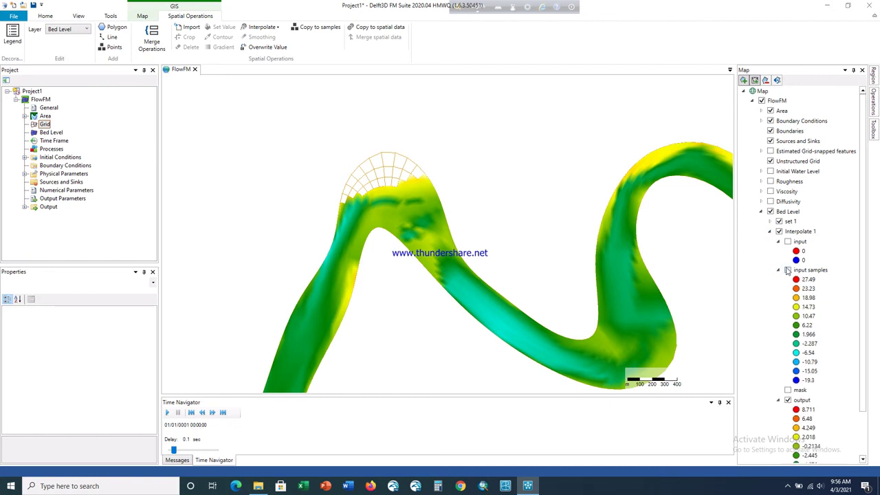
{"action": "left_click", "coordinate": [787, 270]}
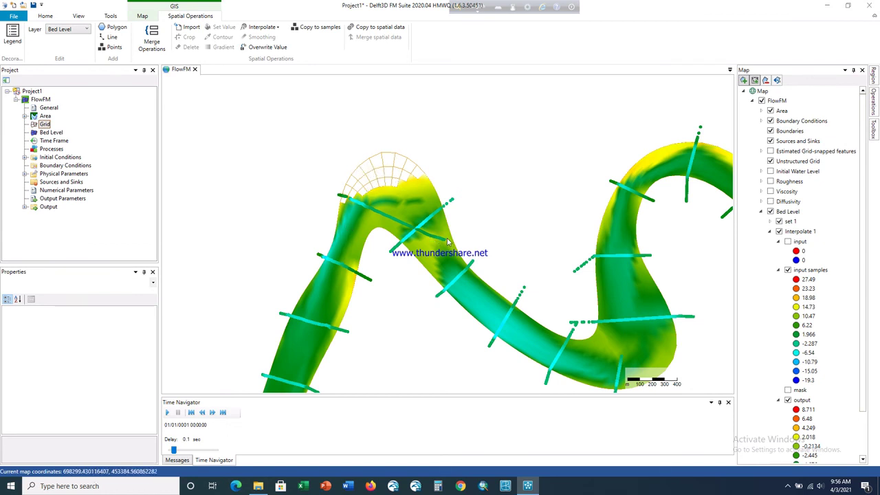
Zoom out over the whole river and hide the cross-section samples again
{"action": "scroll", "coordinate": [390, 190], "scroll_direction": "down", "scroll_amount": 1}
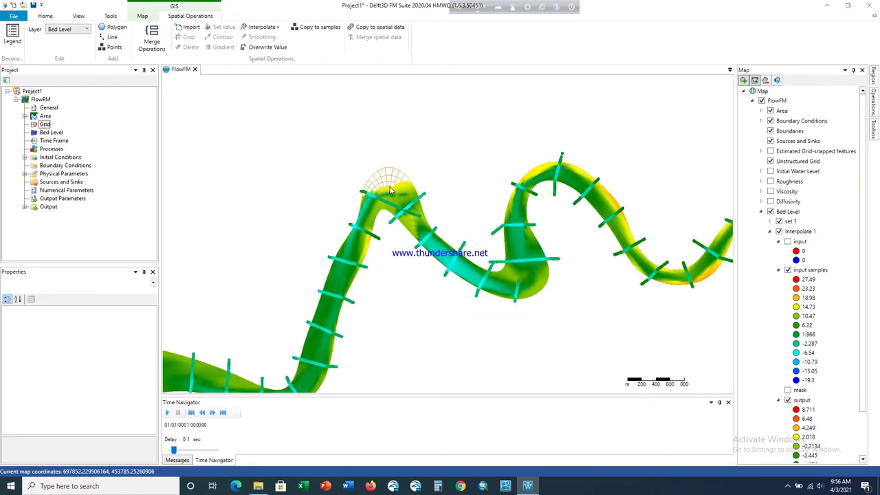
{"action": "scroll", "coordinate": [390, 190], "scroll_direction": "down", "scroll_amount": 1}
{"action": "scroll", "coordinate": [390, 190], "scroll_direction": "down", "scroll_amount": 1}
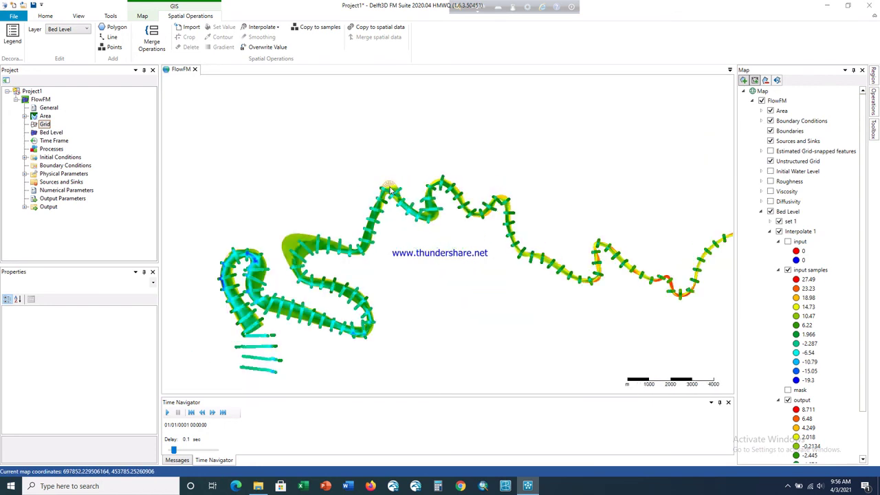
{"action": "left_click", "coordinate": [788, 270]}
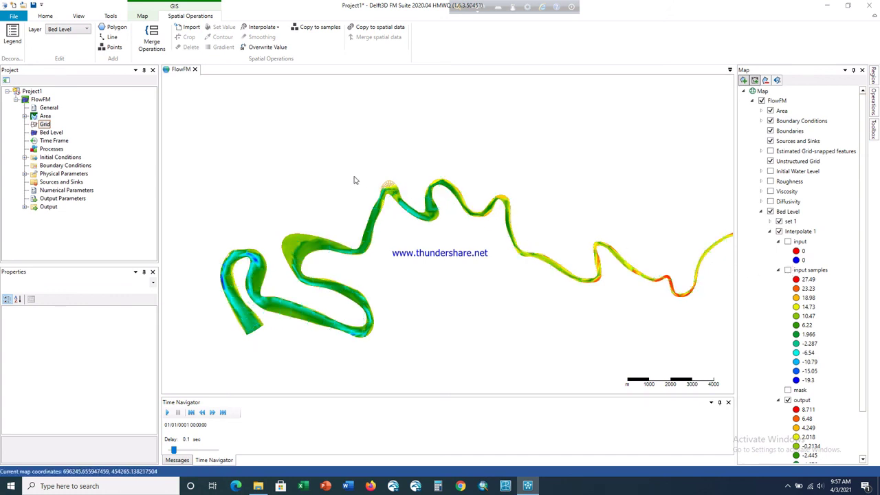
{"action": "scroll", "coordinate": [309, 186], "scroll_direction": "down", "scroll_amount": 2}
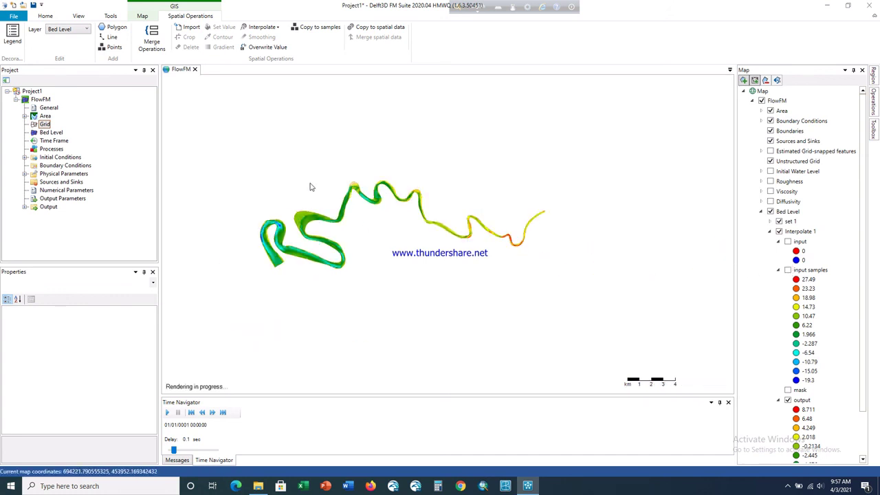